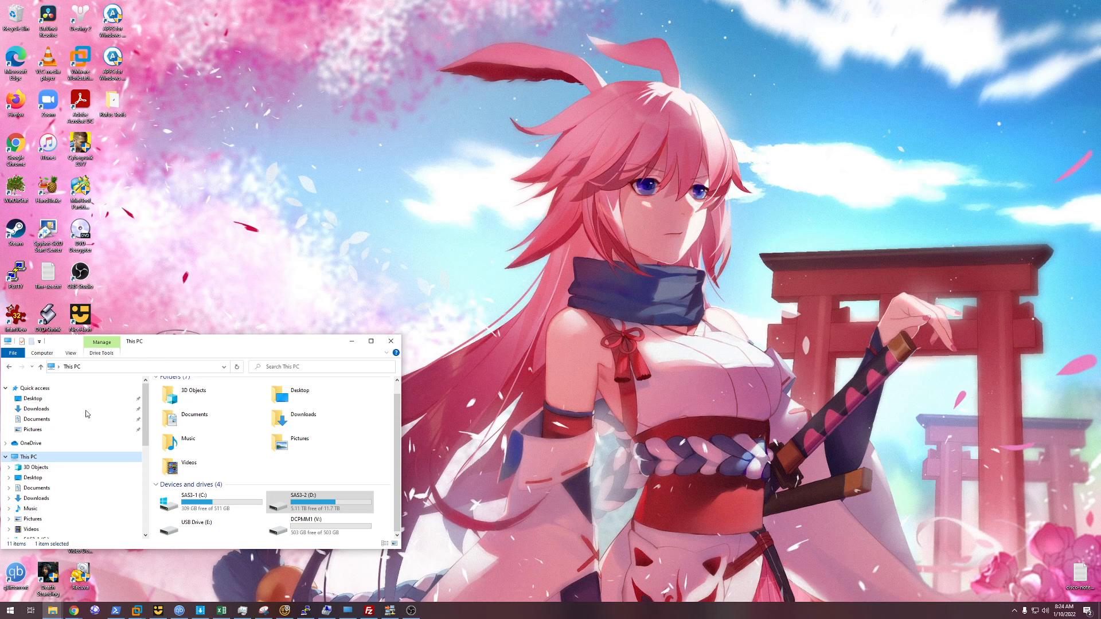
Open Disk Management for this PC, dismiss the Initialize Disk dialog, and review the disk entries down to Disk 4.
right_click(28, 458)
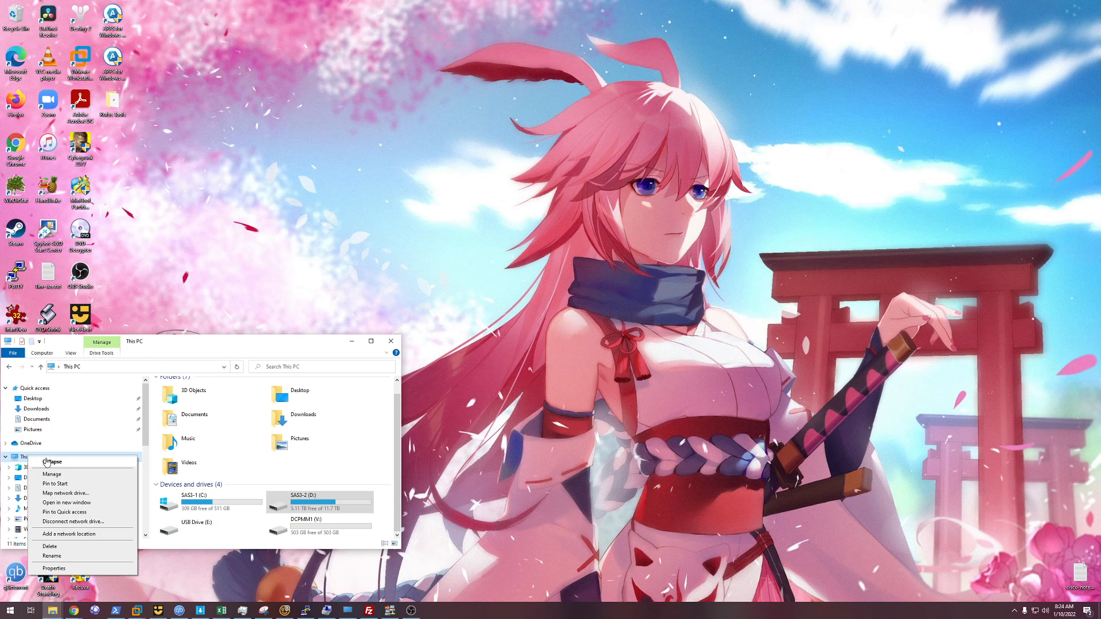
click(63, 476)
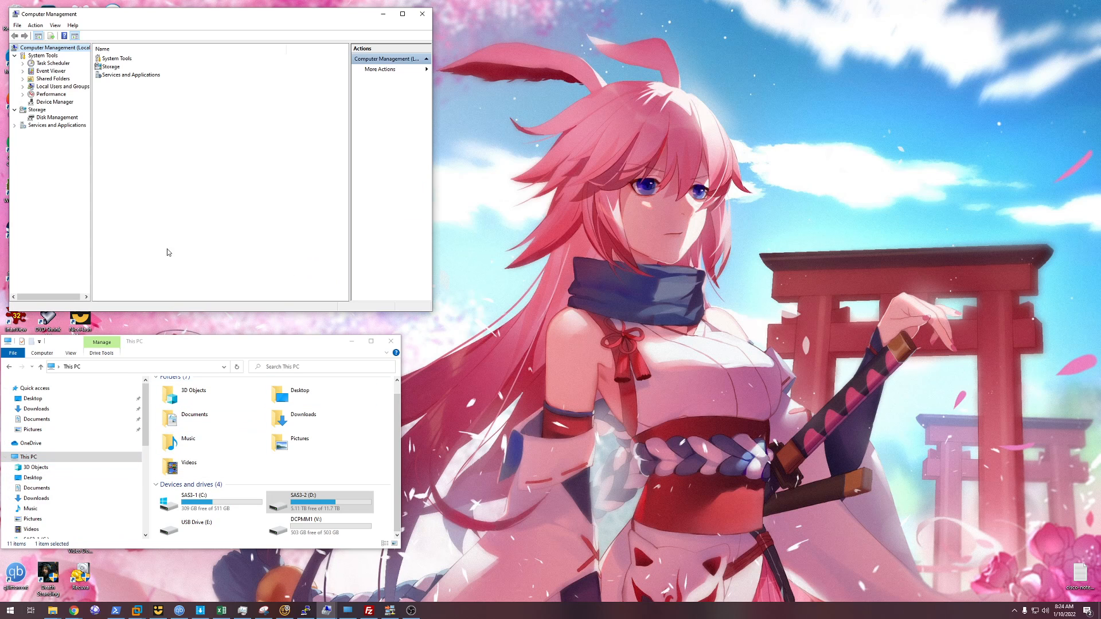
click(59, 118)
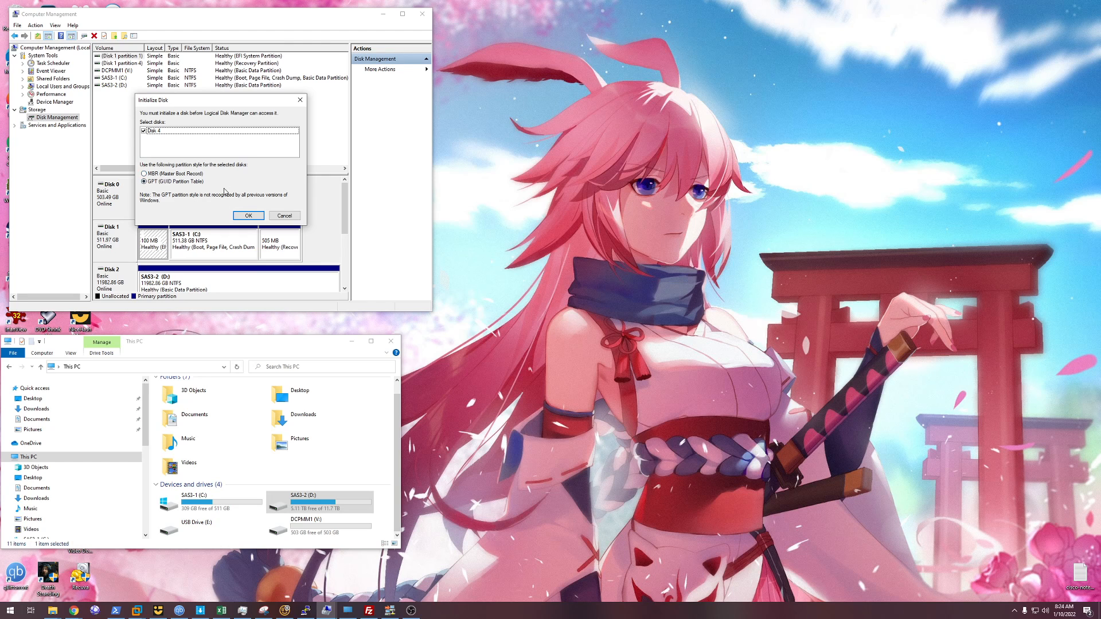
click(288, 218)
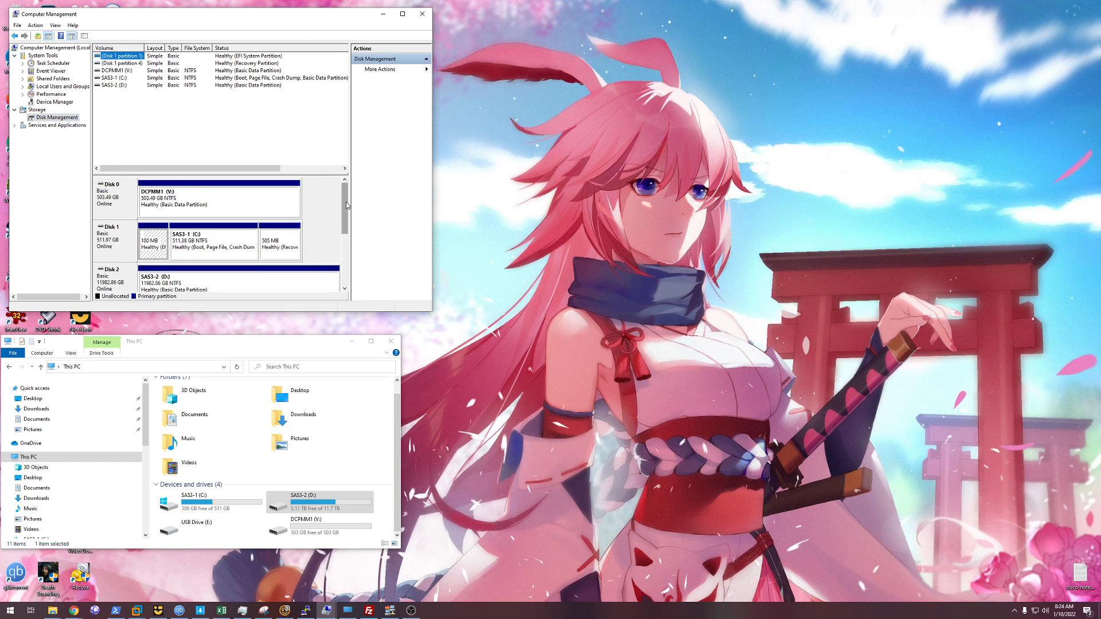
drag(346, 202, 340, 256)
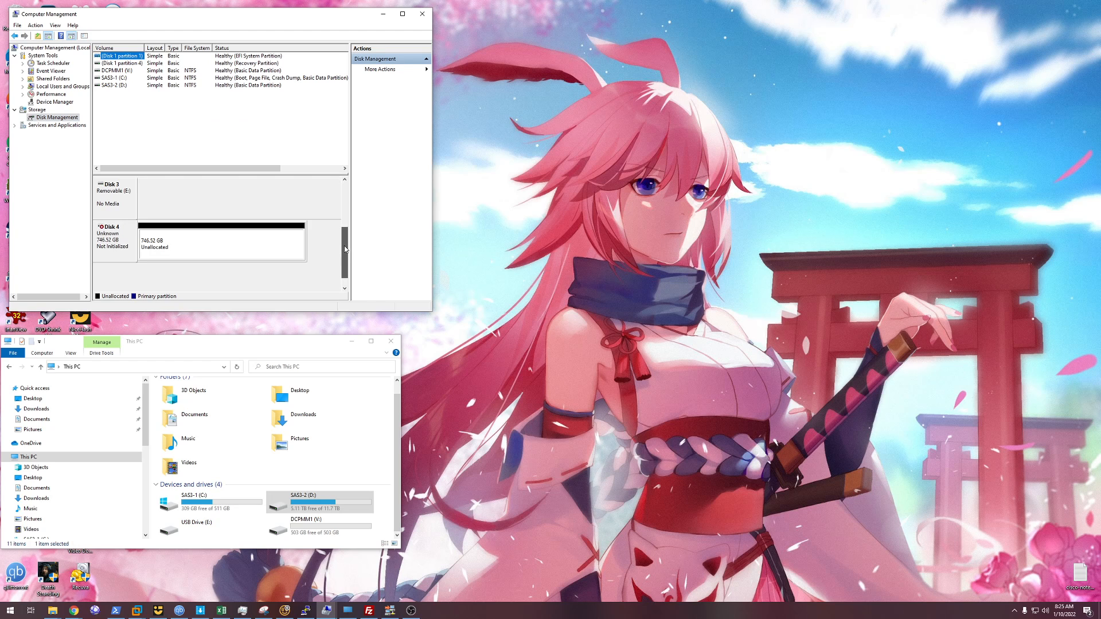
mouse_move(346, 248)
mouse_down()
mouse_move(347, 210)
mouse_move(344, 255)
mouse_up()
drag(344, 268, 349, 212)
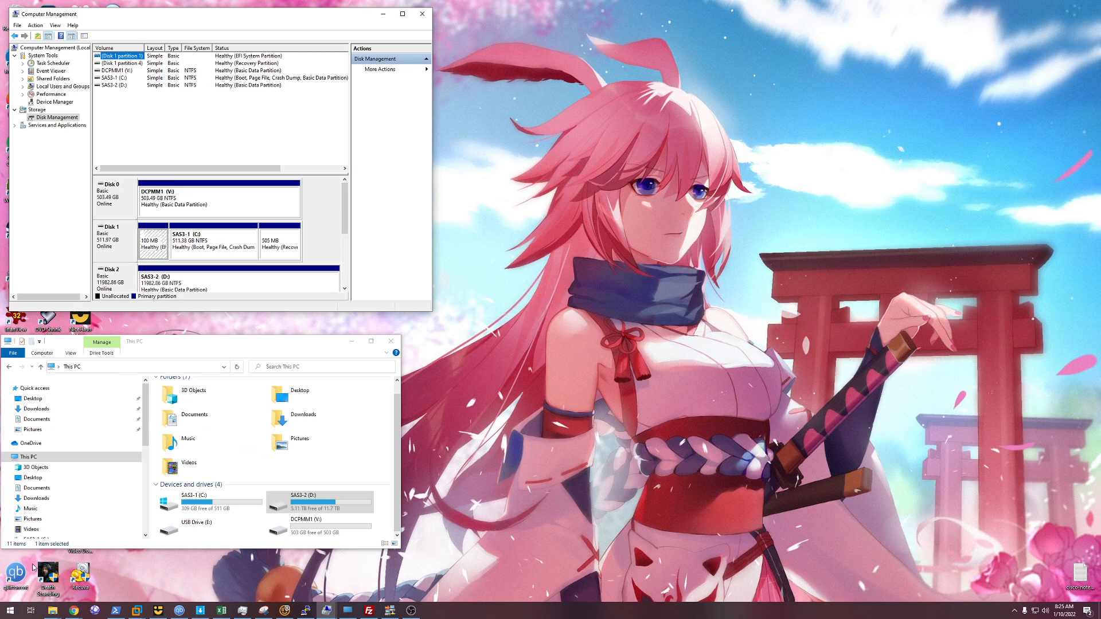
drag(345, 218, 341, 280)
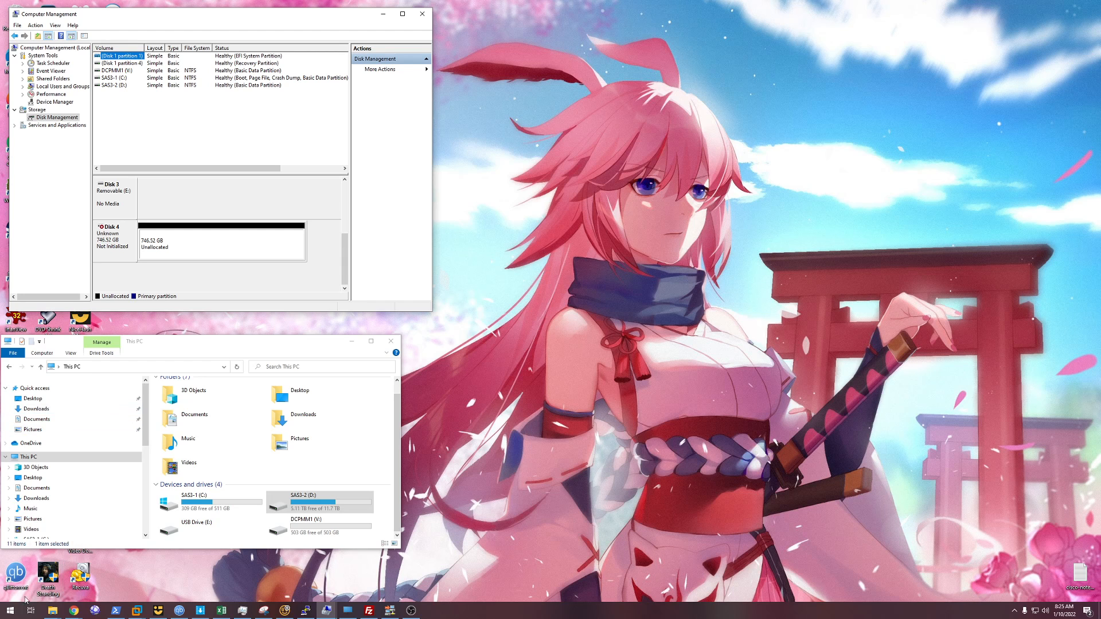
Open Command Prompt as administrator and start diskpart.
click(11, 612)
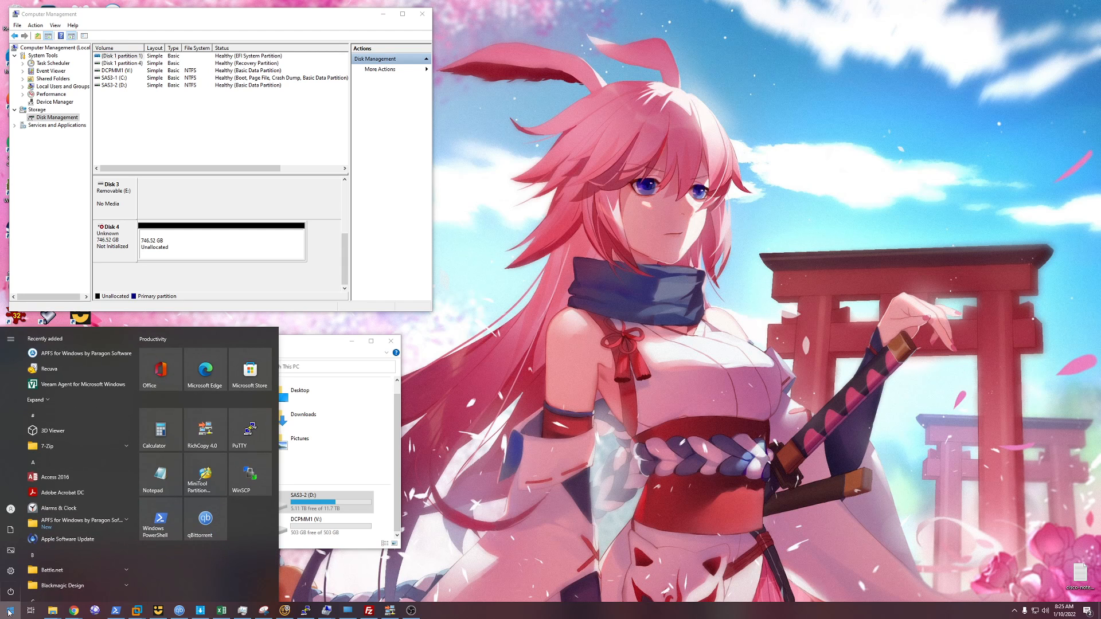
text(cmd)
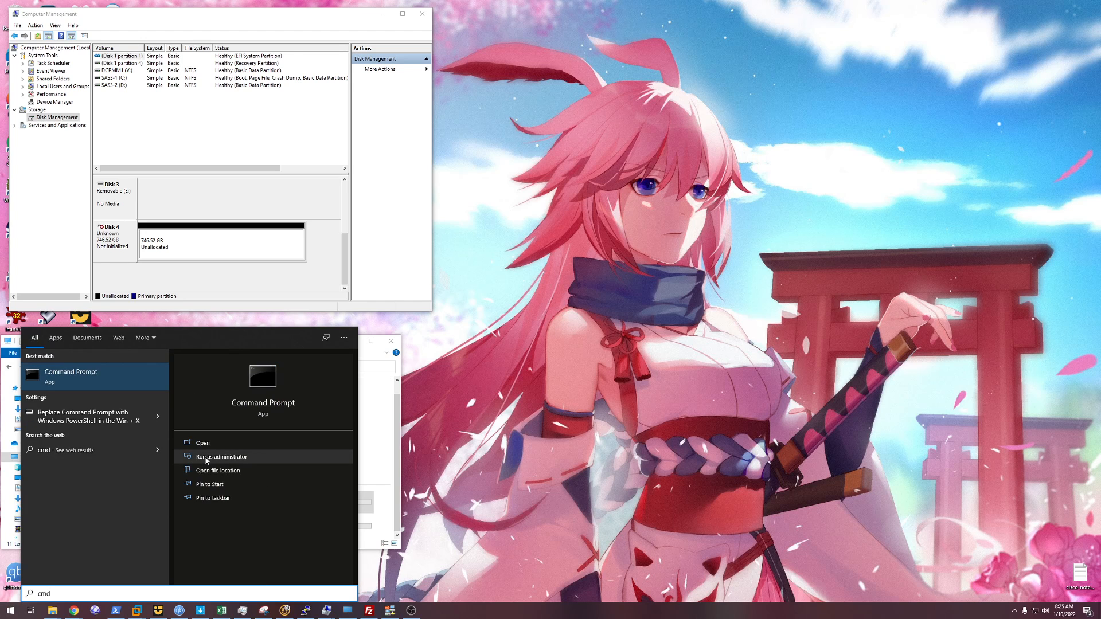
click(206, 458)
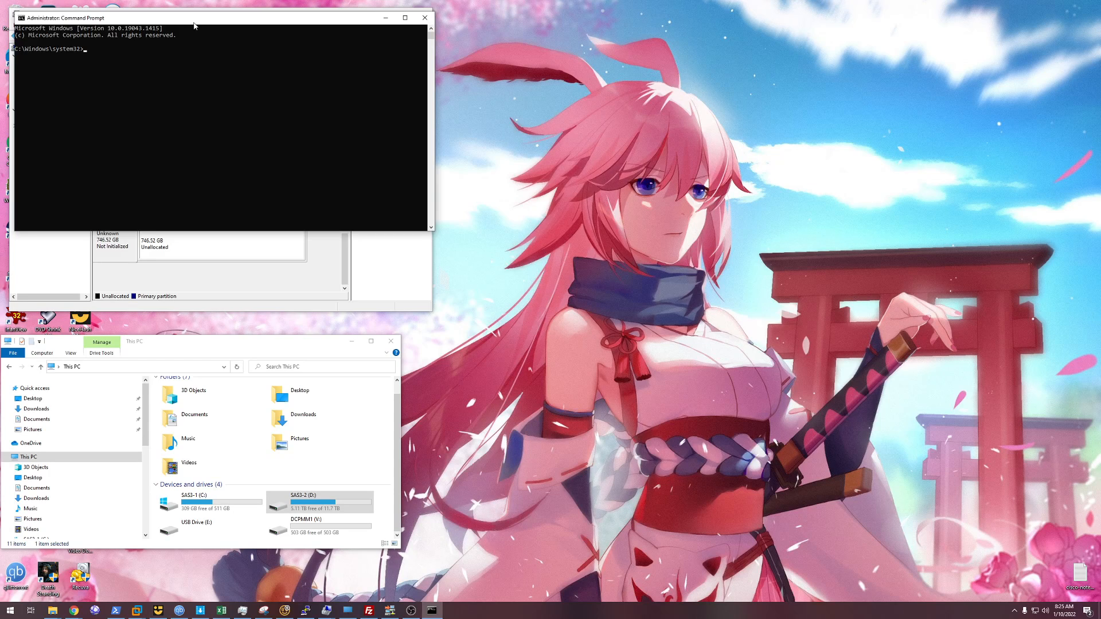
drag(194, 24, 617, 319)
click(581, 365)
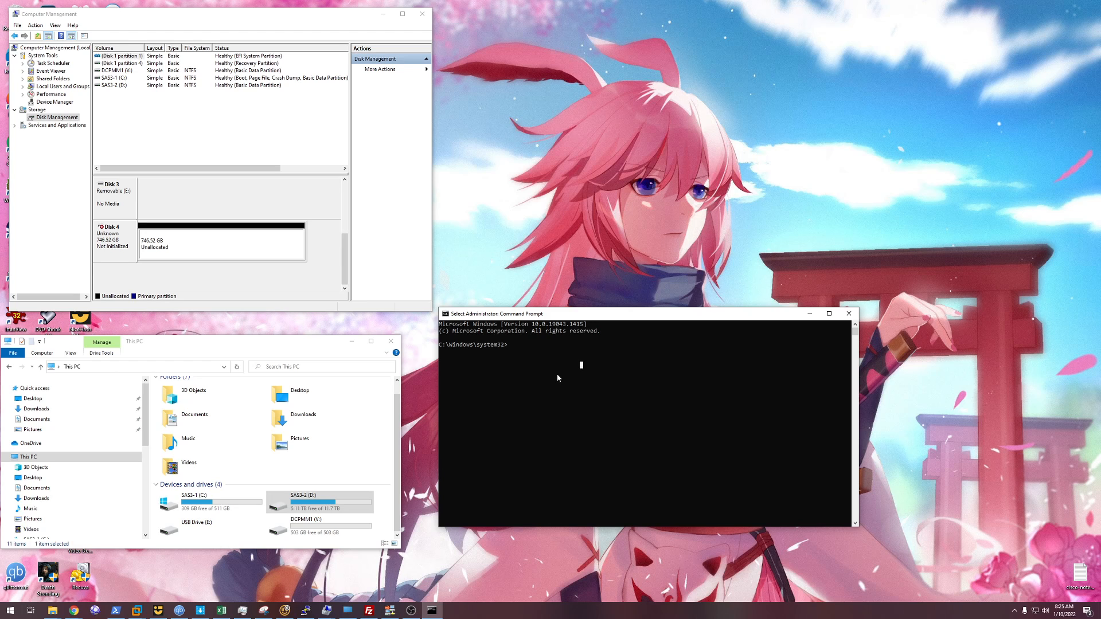
key(Escape)
text(diskpart)
key(Return)
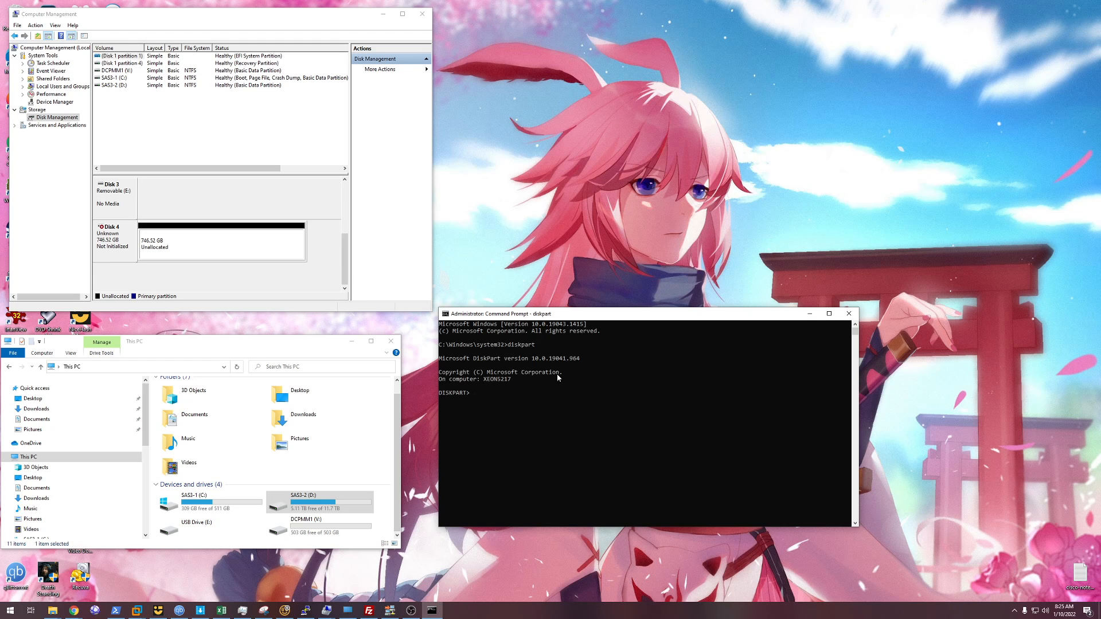
List the disks in DiskPart, then select disk 4 and clean it.
text(list disk)
key(Return)
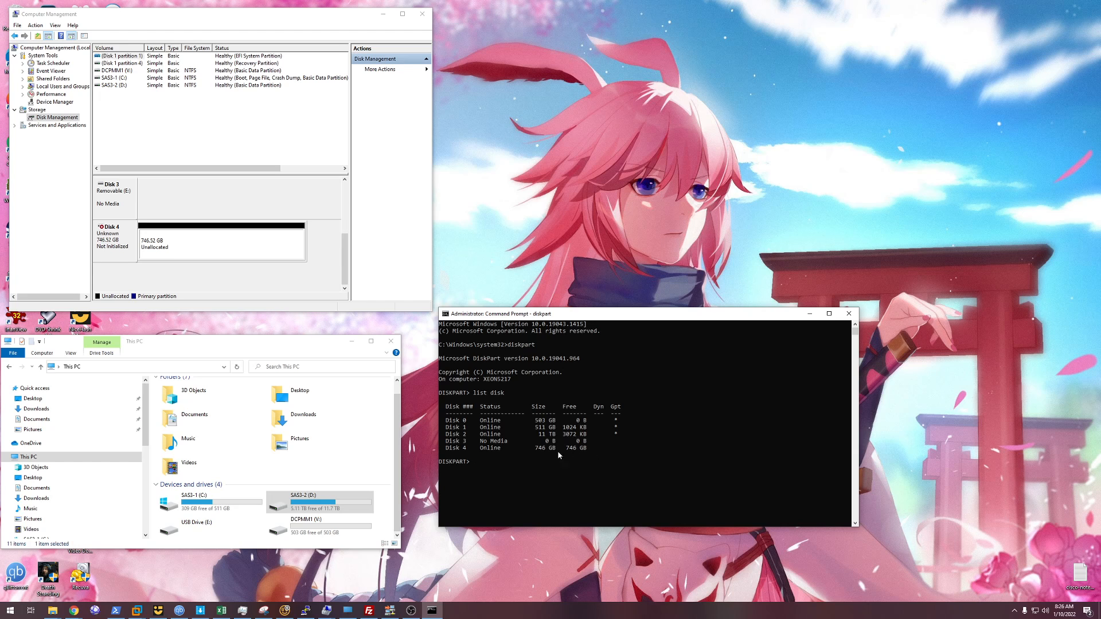
click(497, 461)
text(select disk 4)
key(Return)
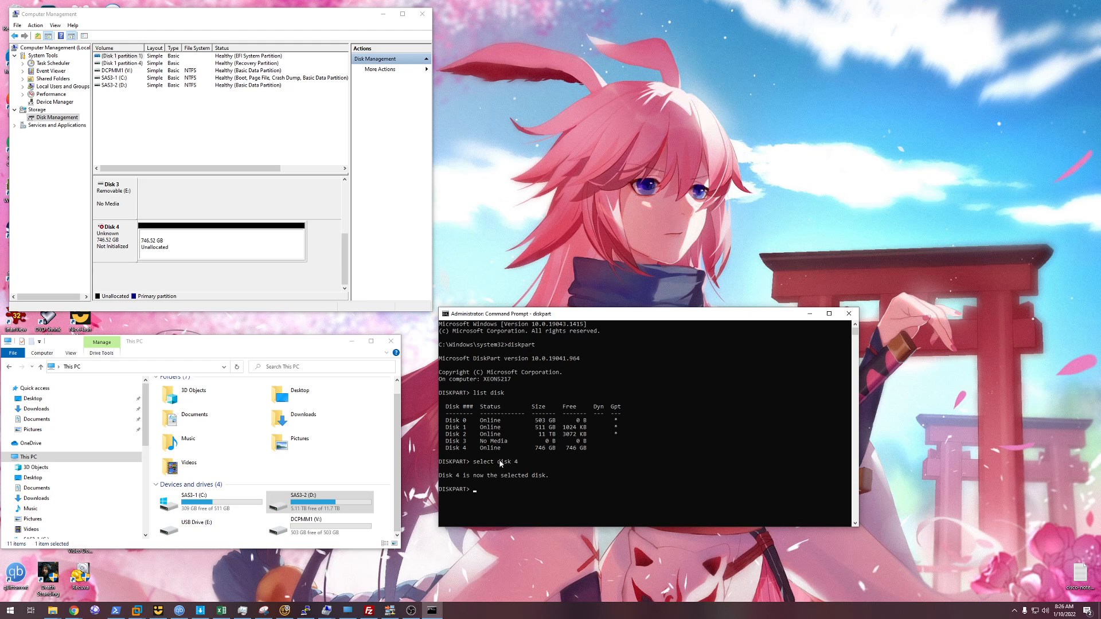
text(clean)
key(Return)
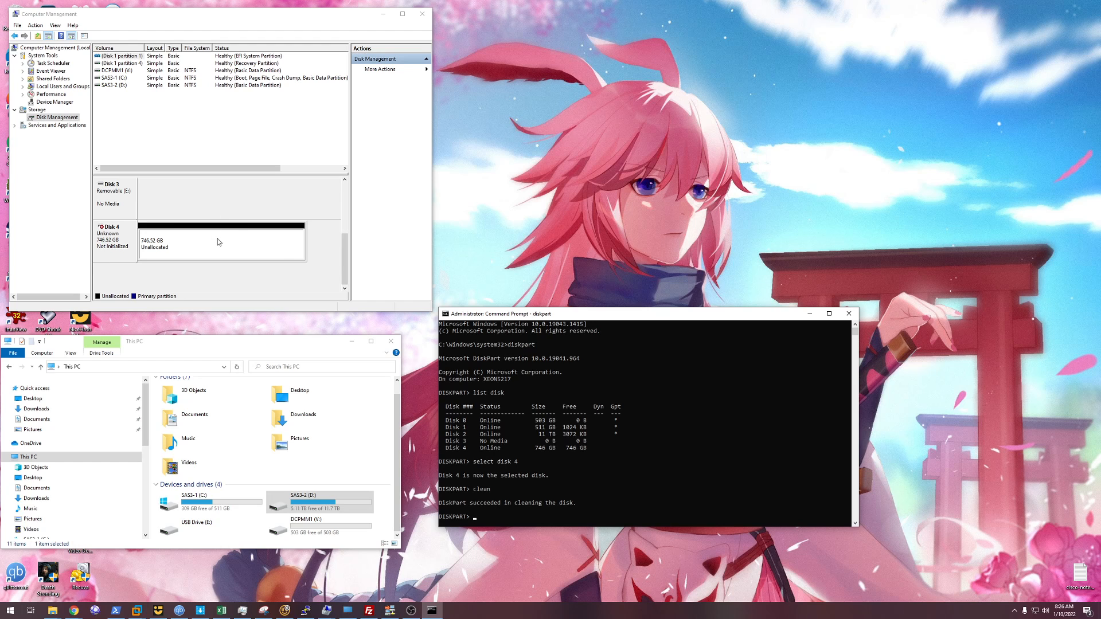
Initialize the cleaned Disk 4 in Disk Management with the GPT partition style.
right_click(120, 240)
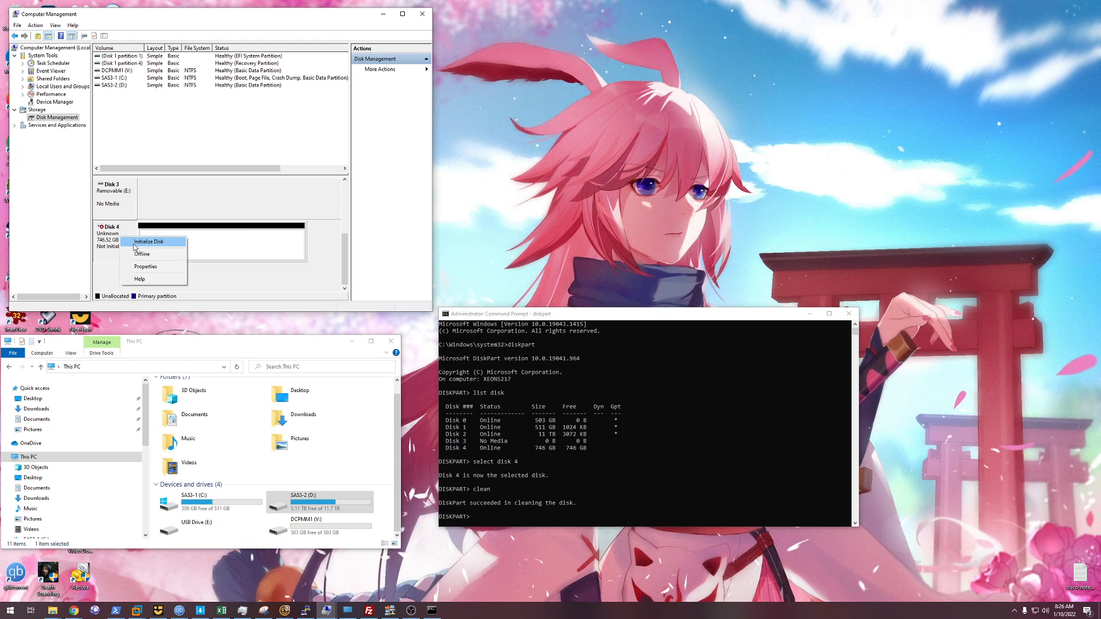
click(165, 245)
click(247, 215)
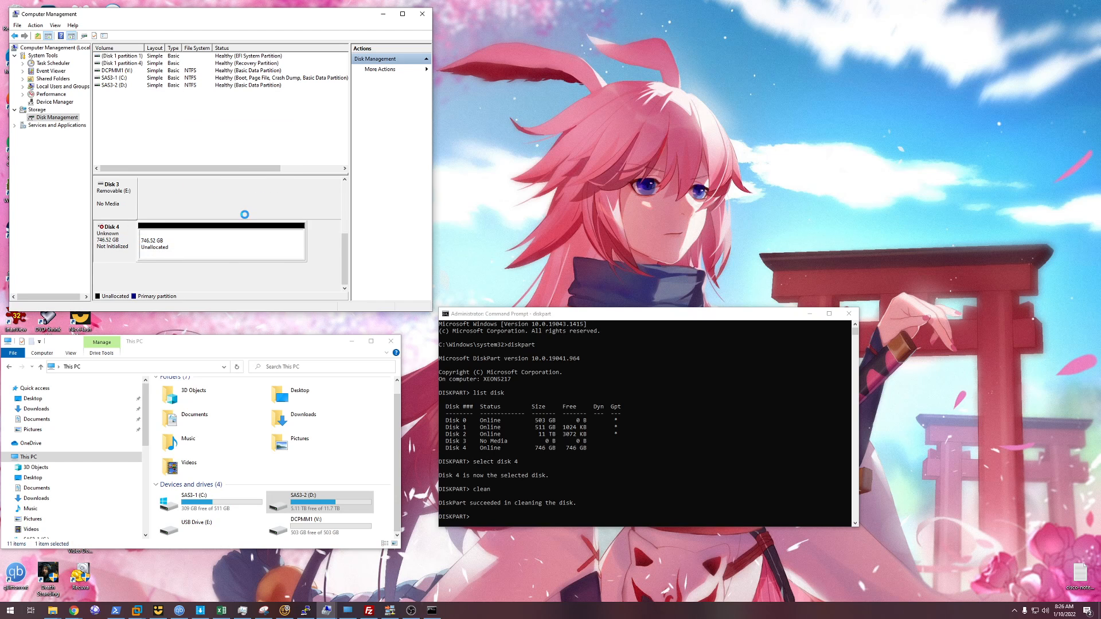
Create a 764419 MB NTFS simple volume on Disk 4 with drive letter F and the label New Volume.
right_click(196, 246)
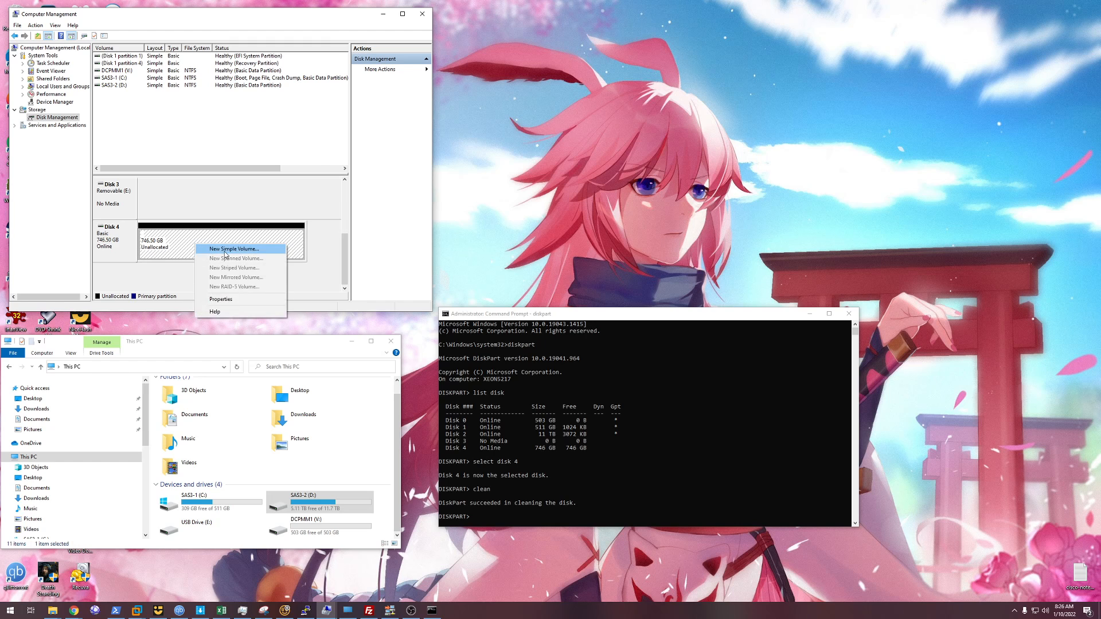
click(227, 250)
click(258, 213)
click(258, 211)
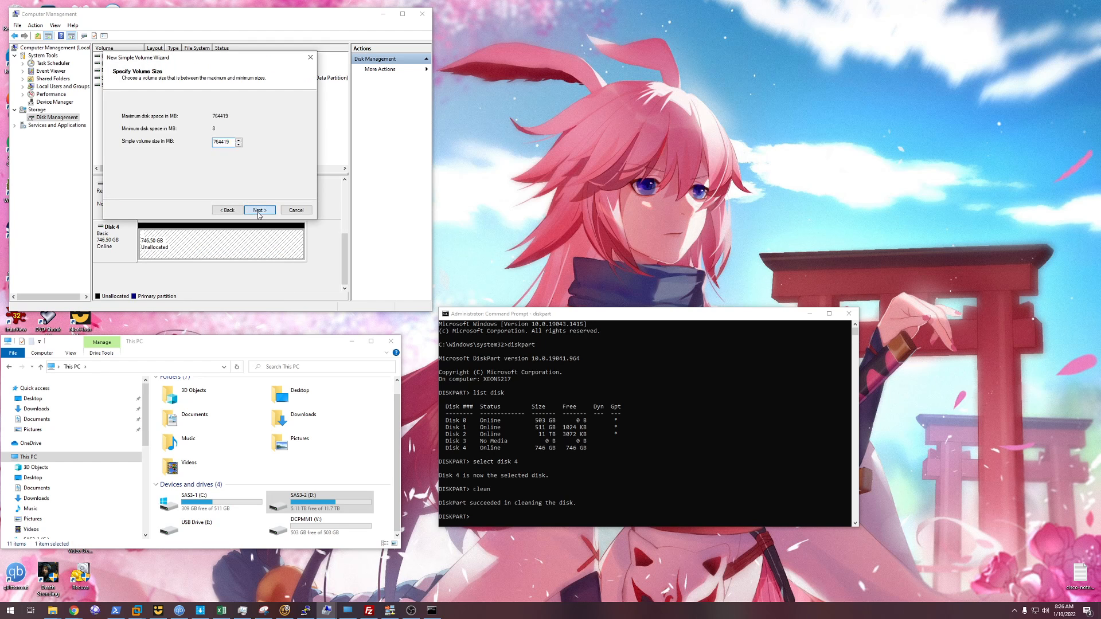
click(258, 210)
click(258, 210)
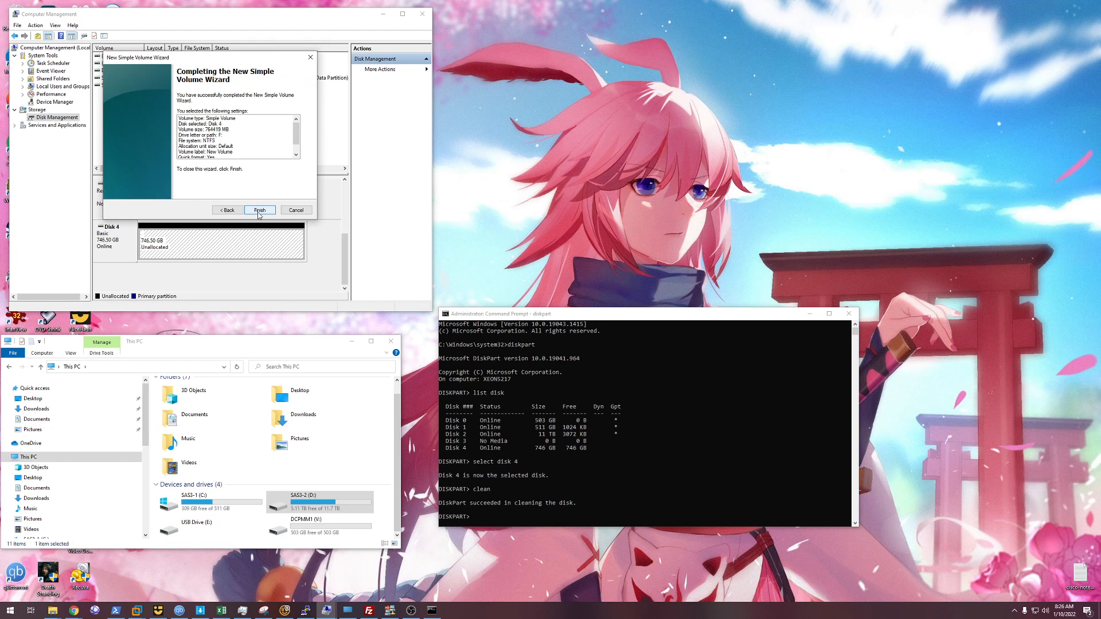
click(258, 210)
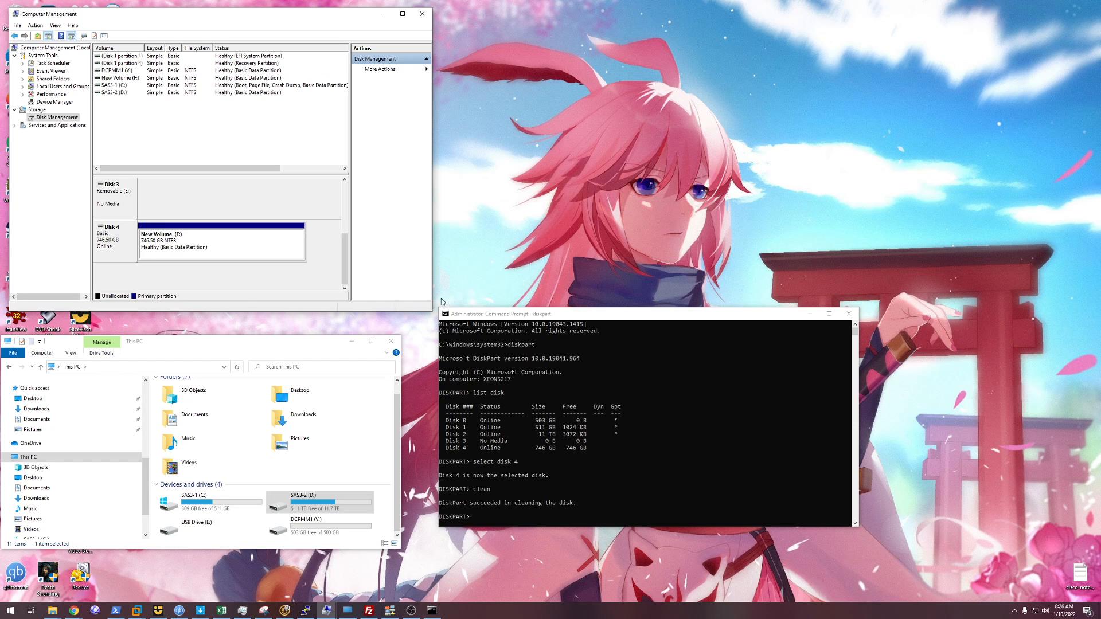
Open New Volume (F:), create a folder with the default name, check that it opens, and close the volume's window.
right_click(230, 237)
click(467, 239)
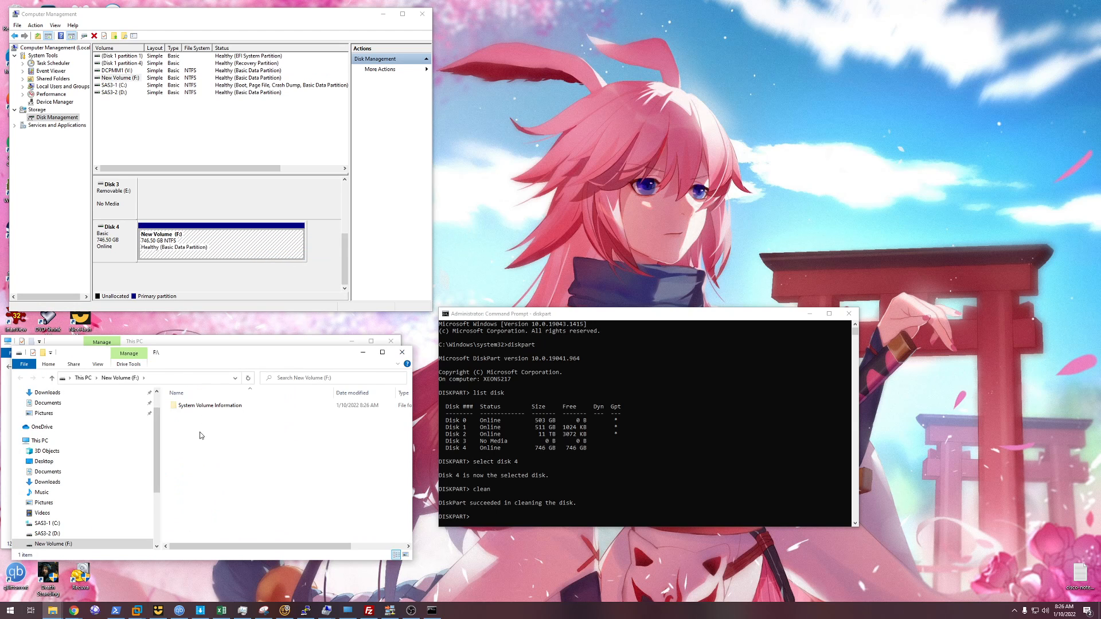
right_click(204, 440)
mouse_move(287, 543)
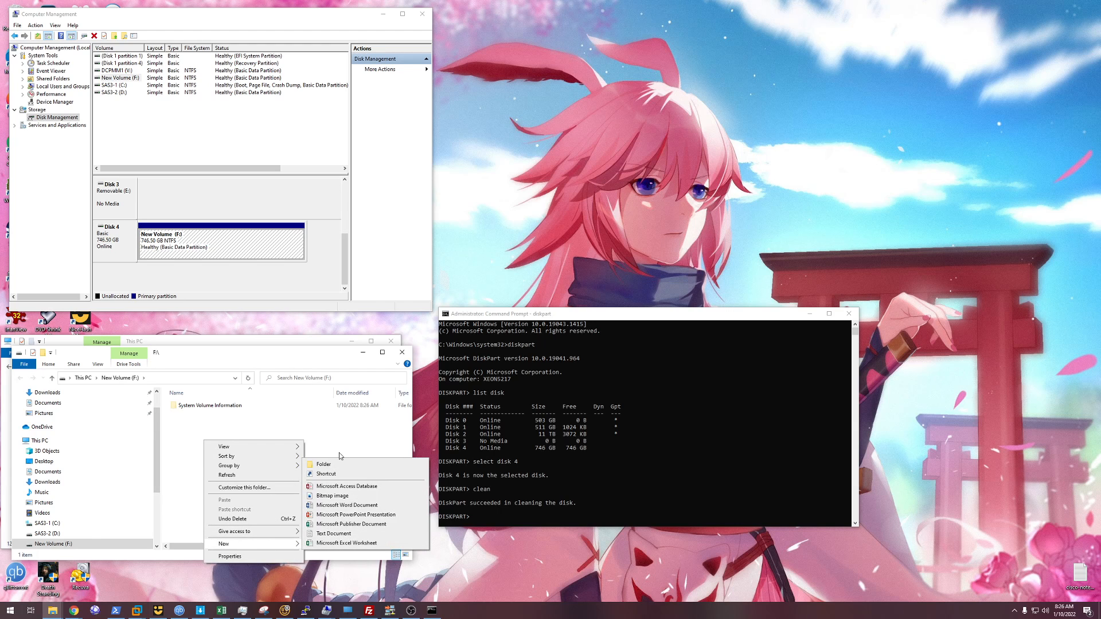
click(327, 464)
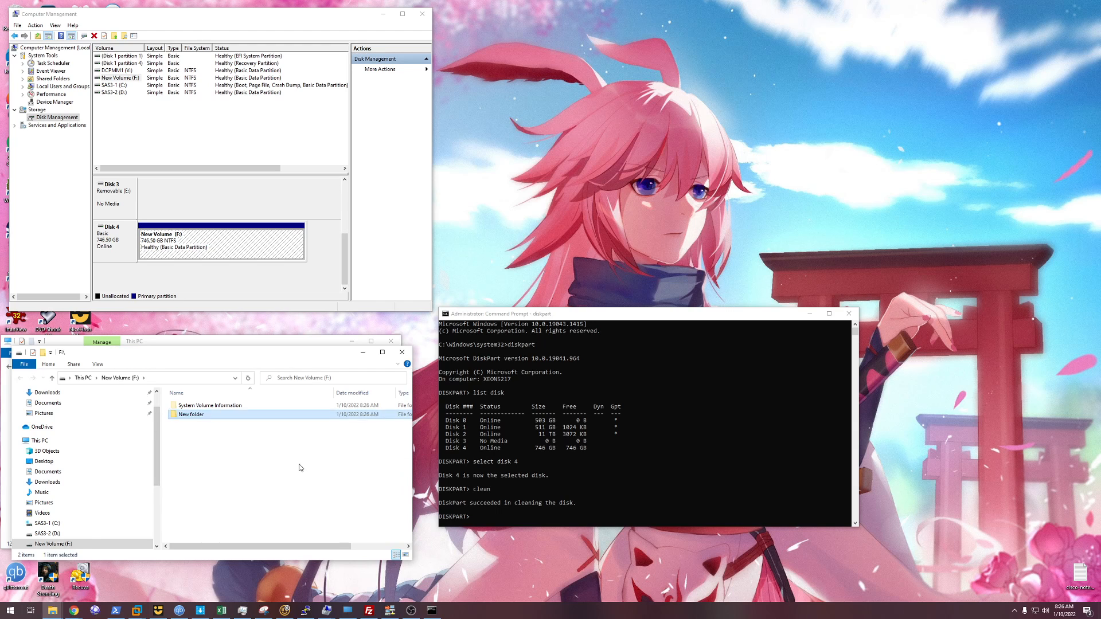
double_click(209, 417)
click(129, 378)
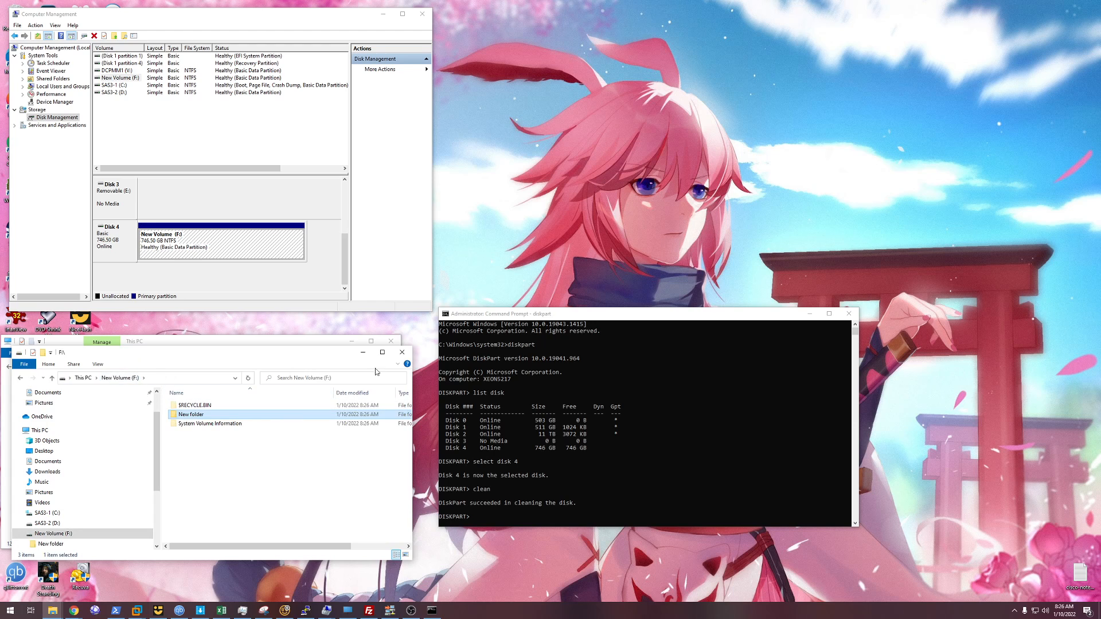
click(402, 352)
List the disks in DiskPart again, then reselect disk 4 and clean it a second time.
click(594, 432)
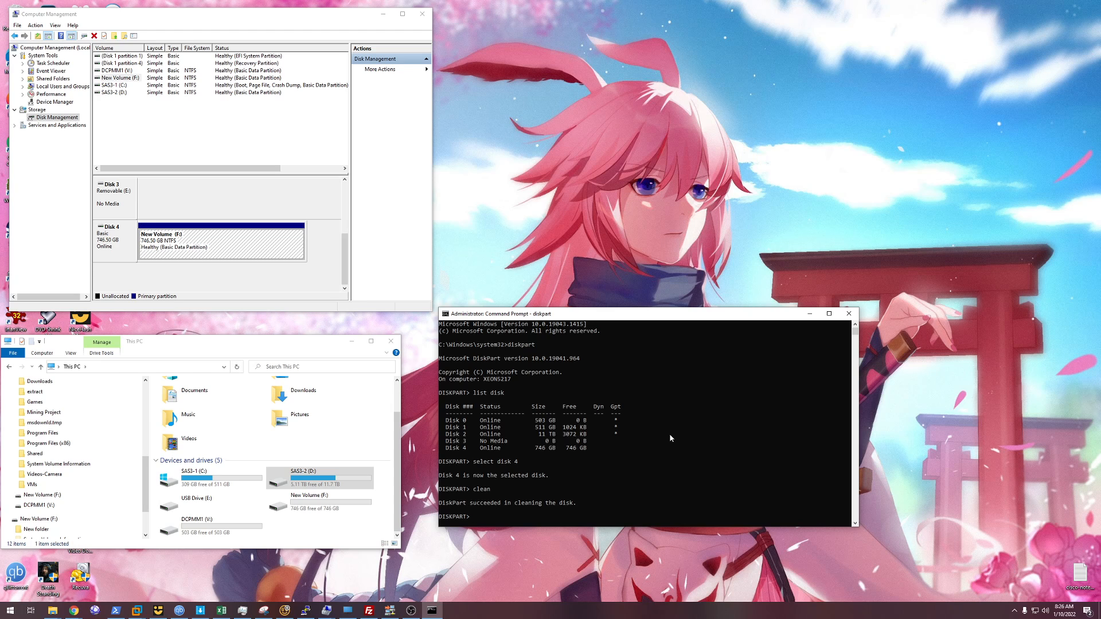
key(Return)
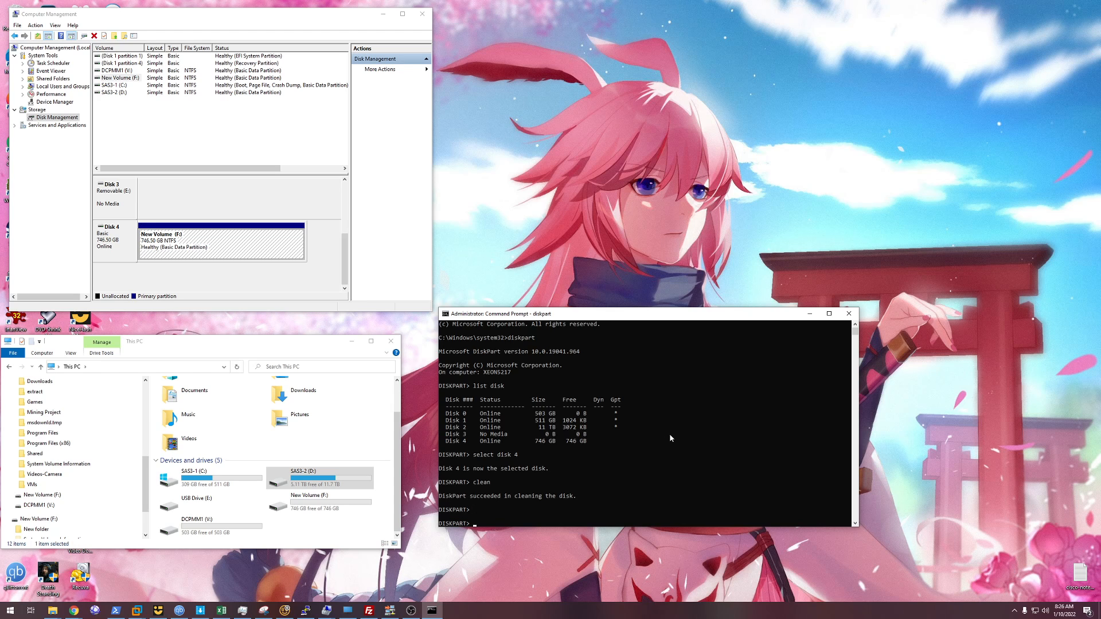
text(list disk)
key(Return)
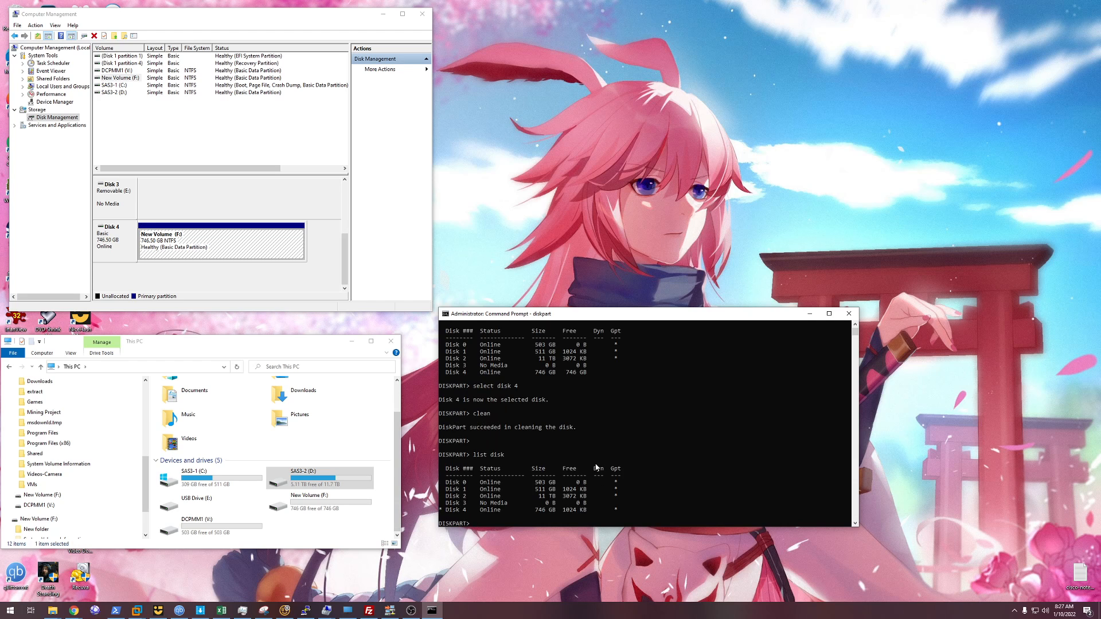
text(select disk 4)
key(Return)
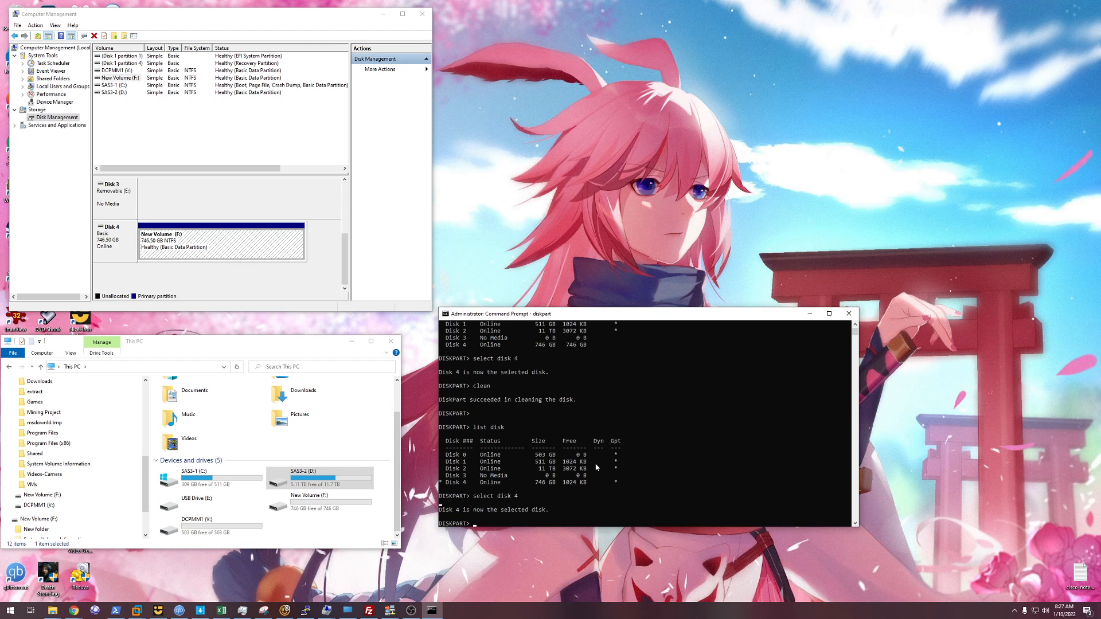
text(clean)
key(Return)
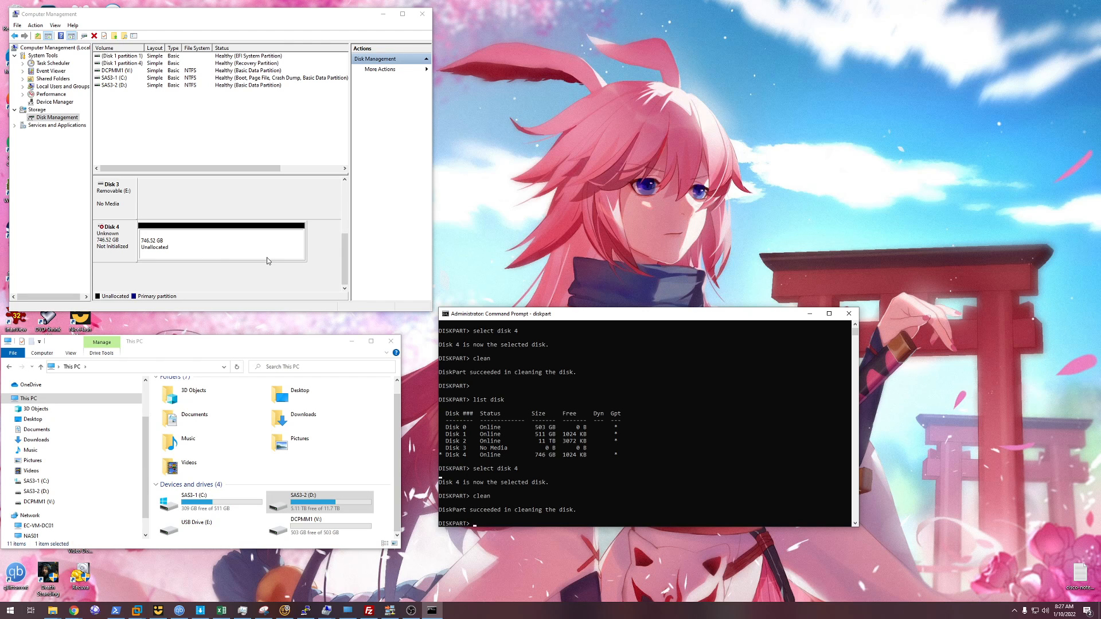
Initialize Disk 4 again in Disk Management using the GPT (GUID Partition Table) style.
right_click(122, 258)
click(128, 259)
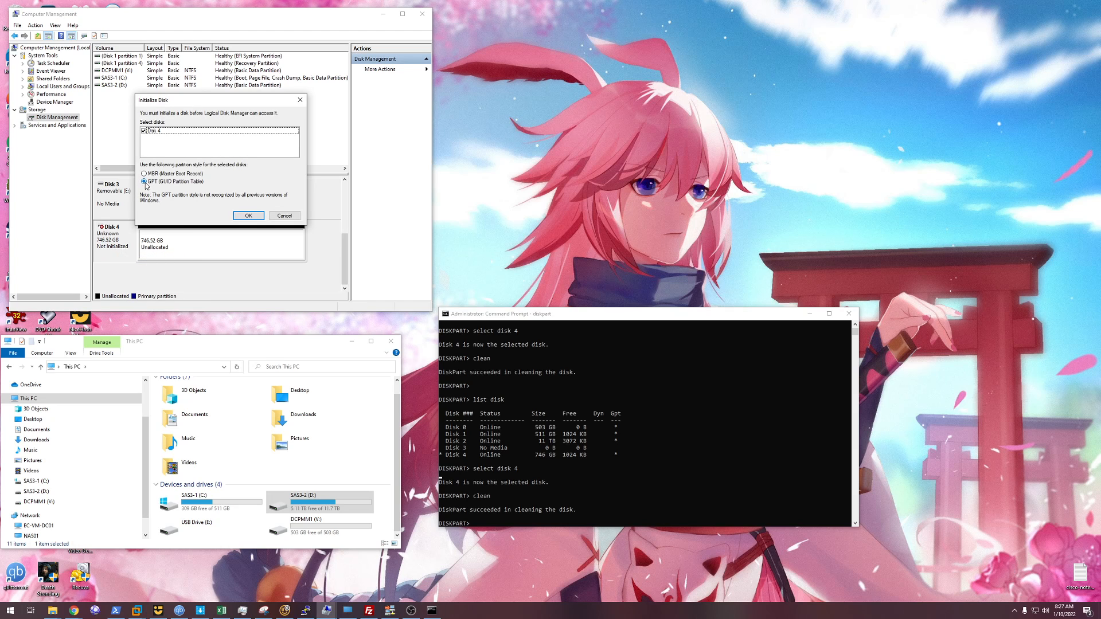
click(249, 217)
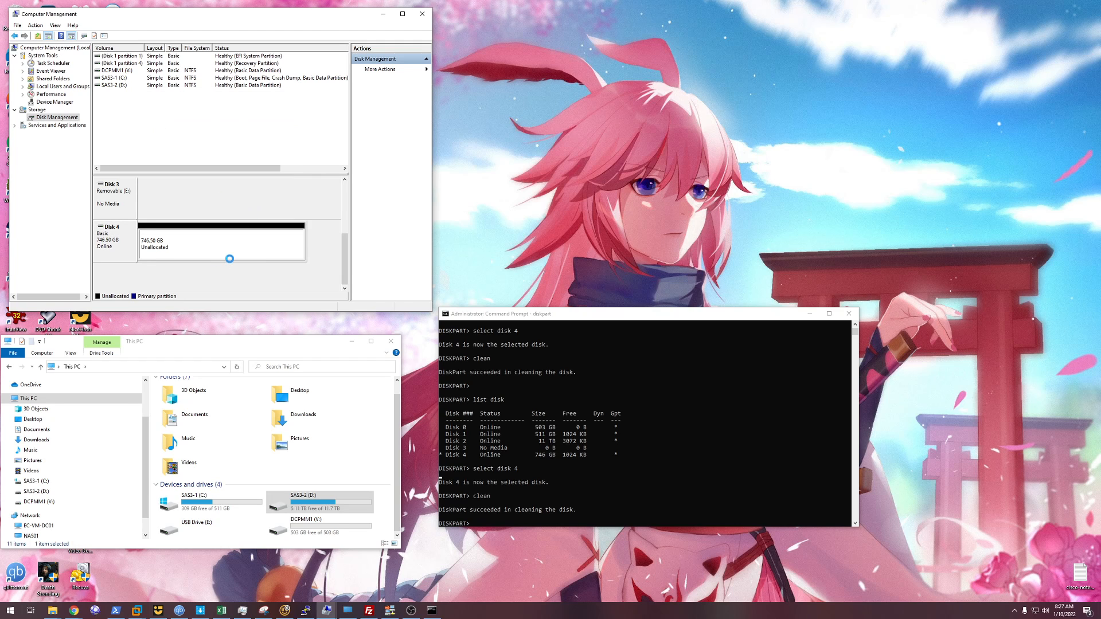
Start a new simple volume of 764419 MB in Disk 4's unallocated space and assign it drive letter P.
right_click(199, 244)
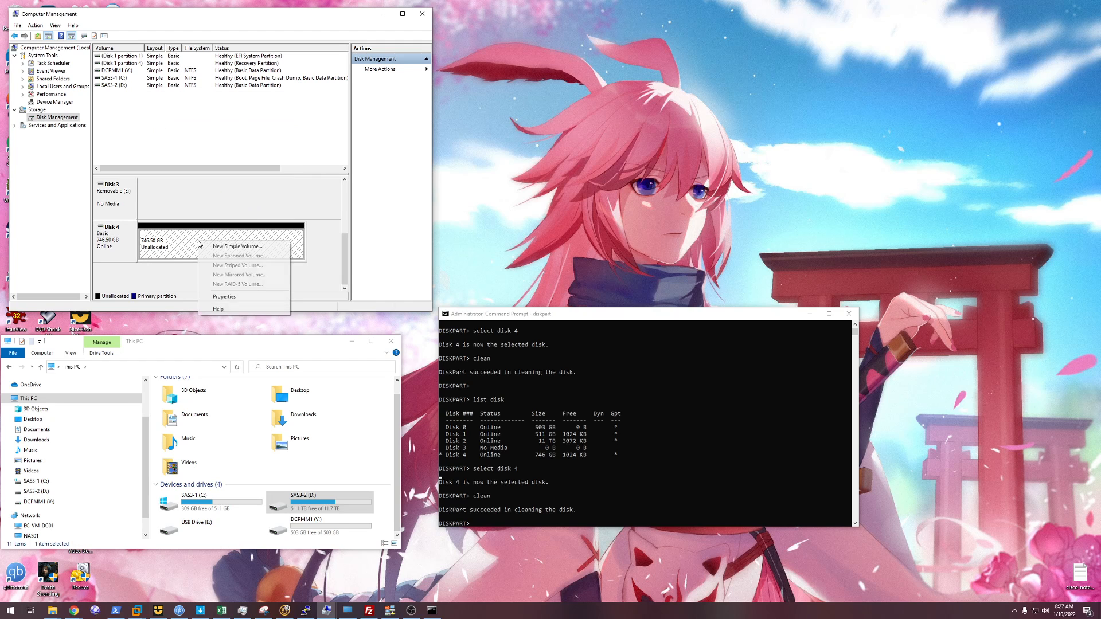
click(264, 246)
click(260, 210)
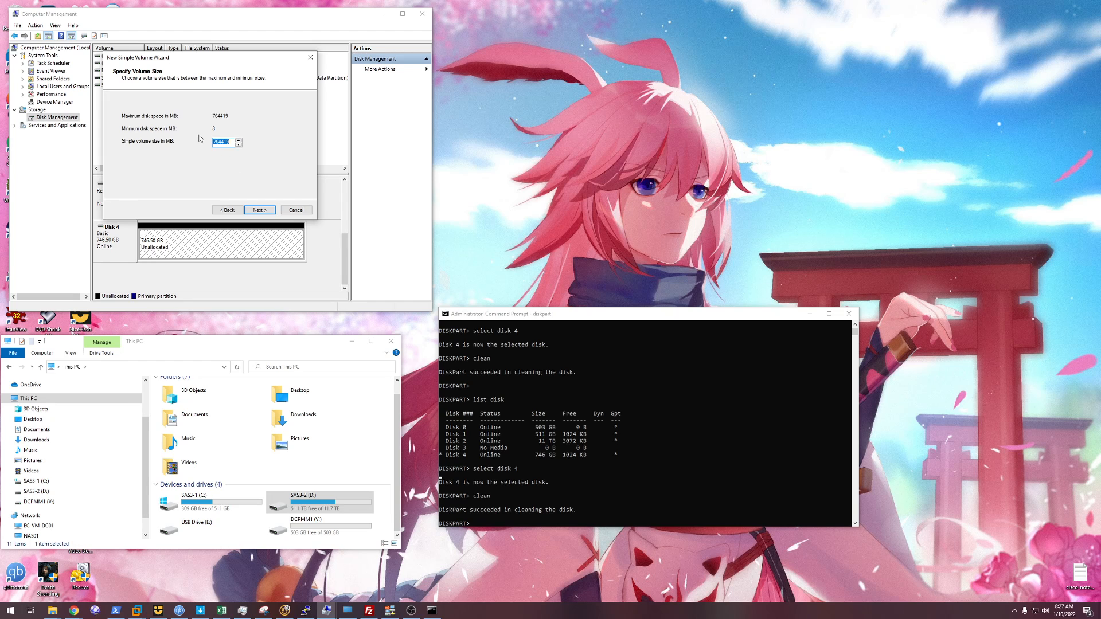
click(260, 210)
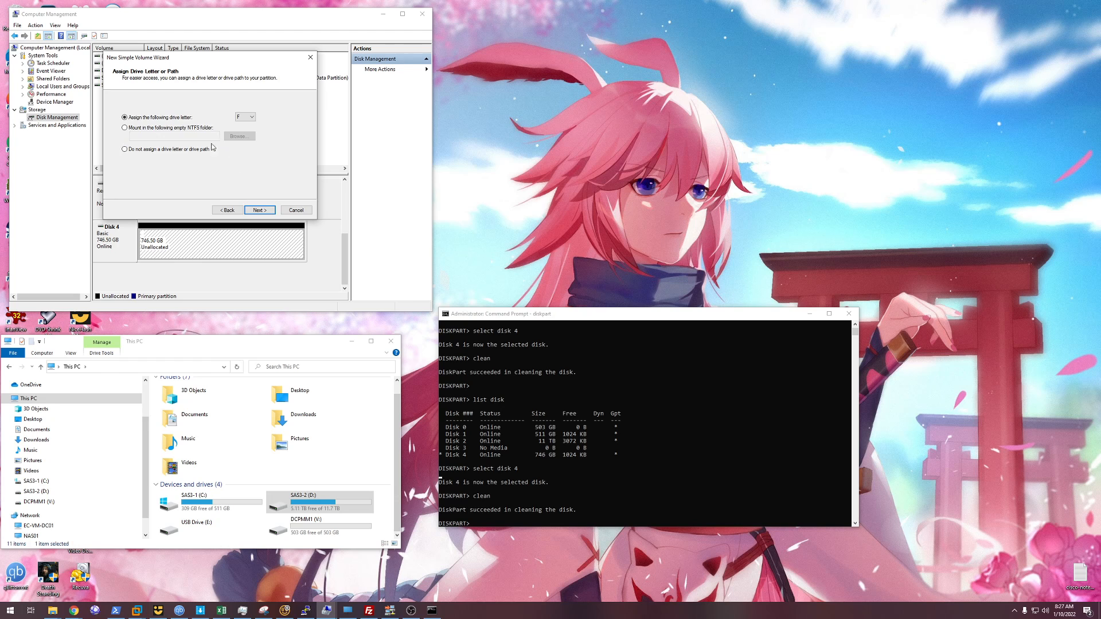
click(246, 116)
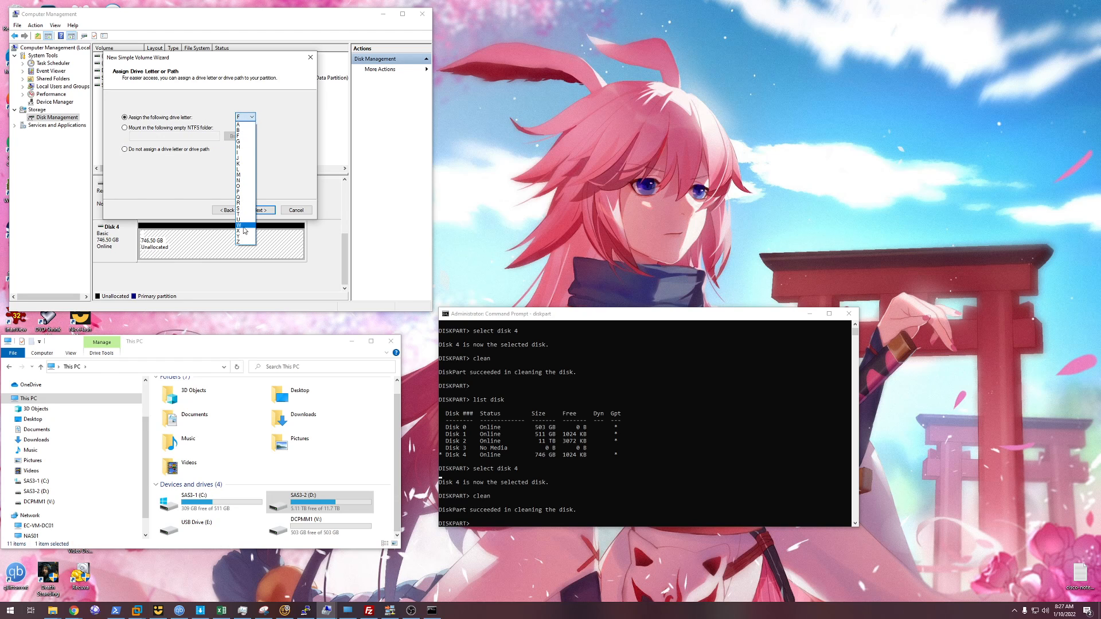
click(240, 191)
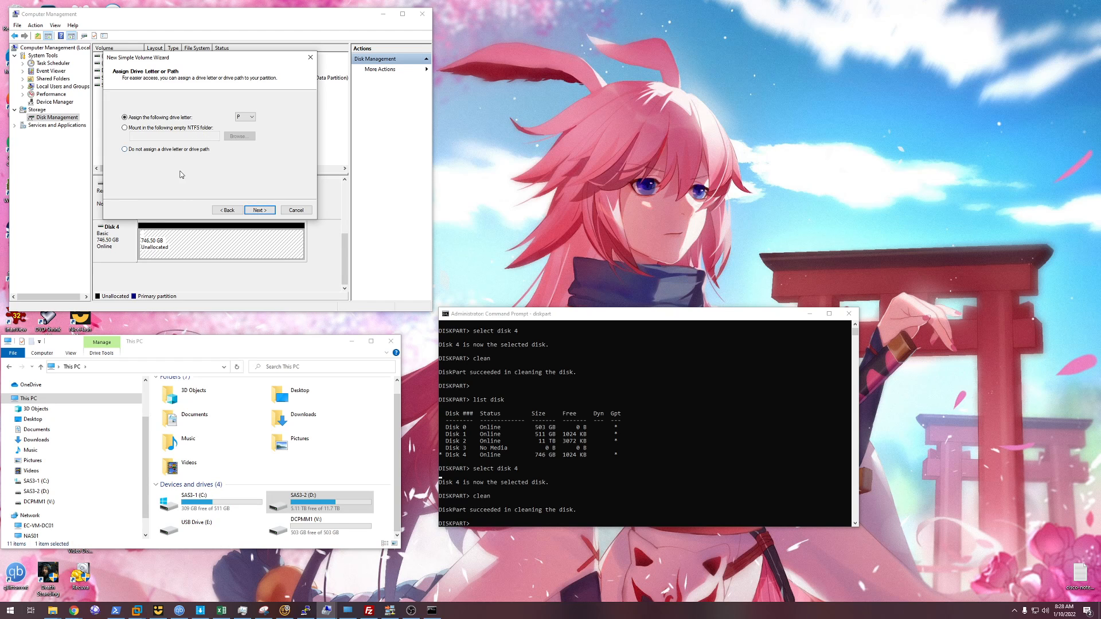
click(259, 210)
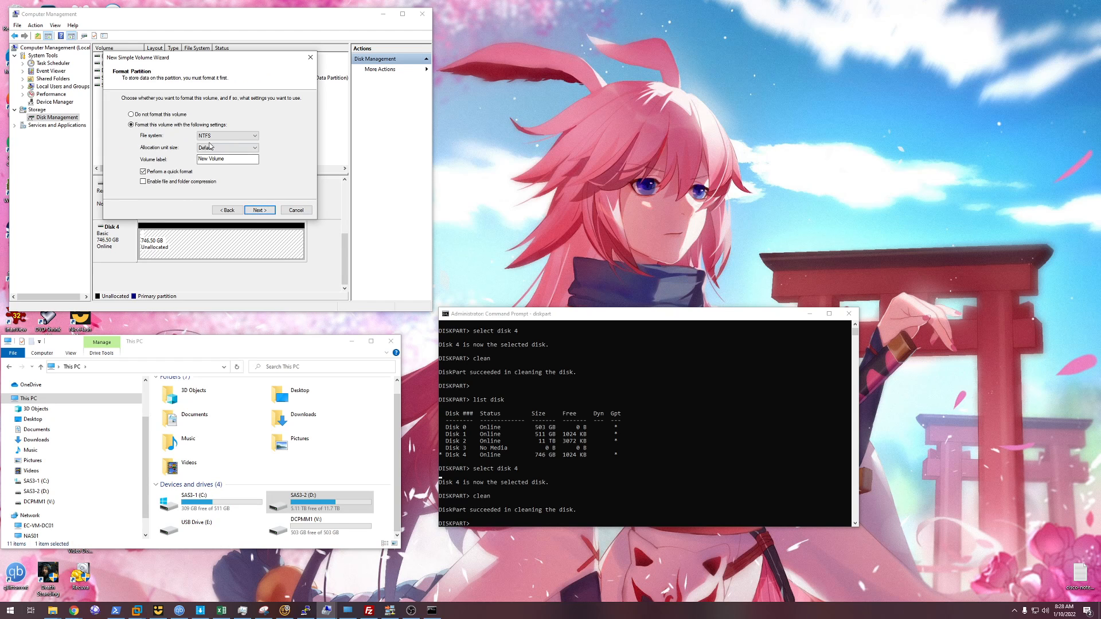
Format the new volume as NTFS with the default allocation unit size, the label test and quick format enabled, and finish creating it.
click(219, 138)
click(230, 149)
click(224, 149)
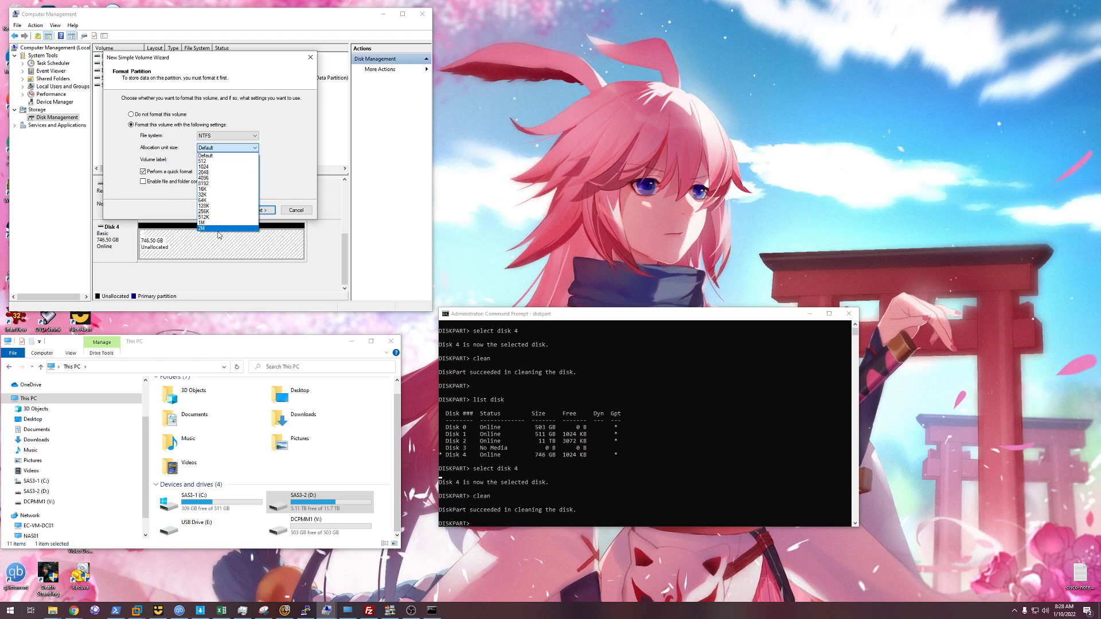
click(293, 162)
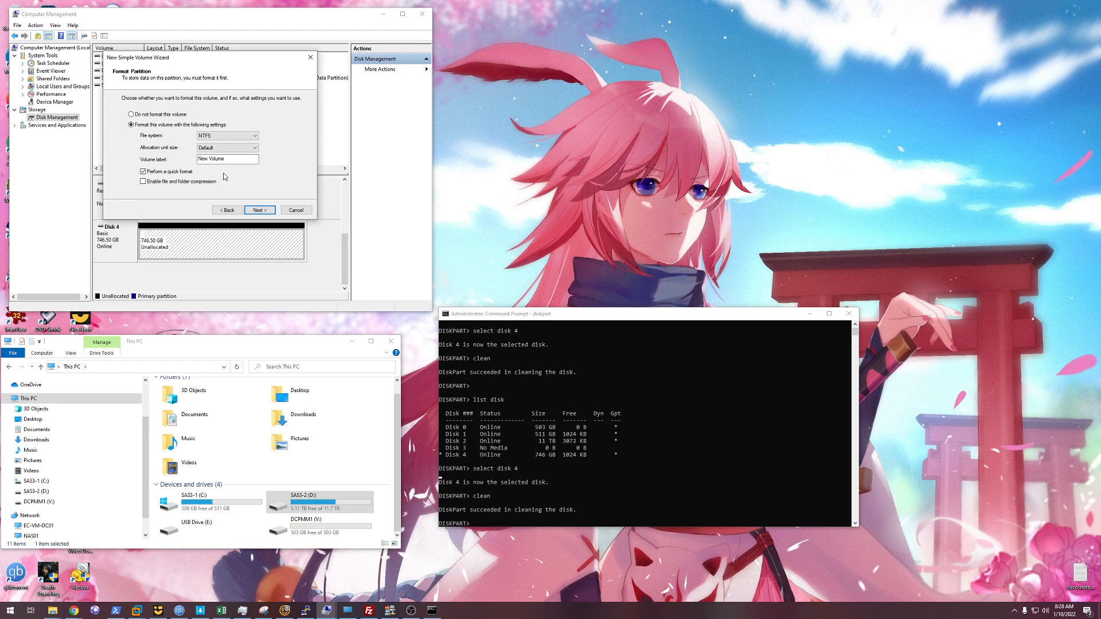
drag(229, 161, 191, 161)
text(test)
click(144, 172)
click(143, 172)
click(260, 210)
click(260, 210)
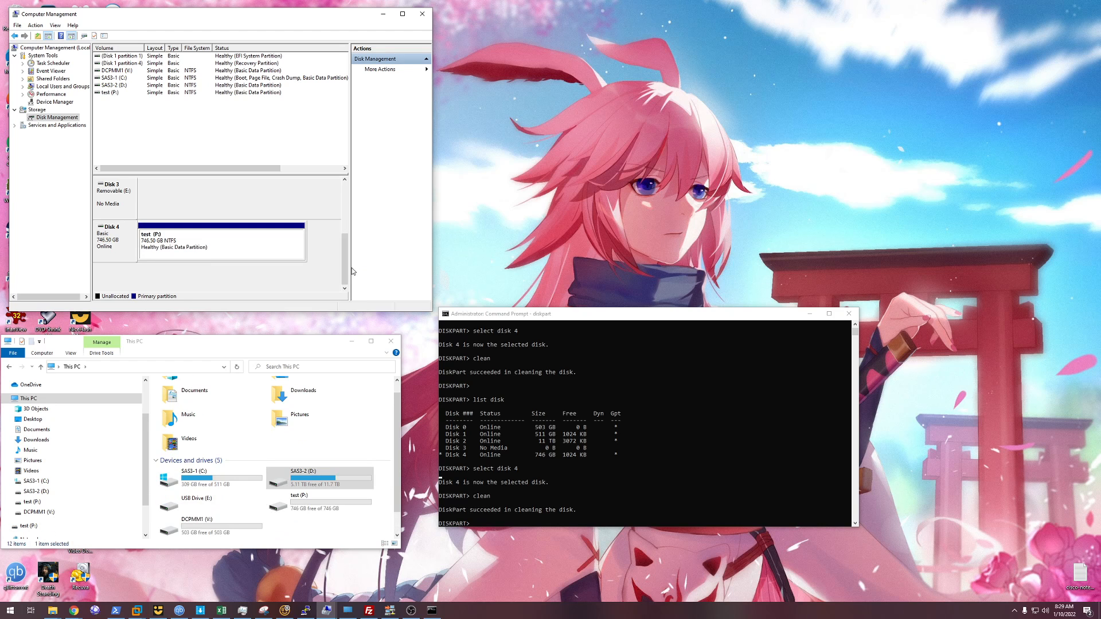
Open the test (P:) volume from Disk 4 in File Explorer and move its window to the free area above the Command Prompt.
right_click(220, 247)
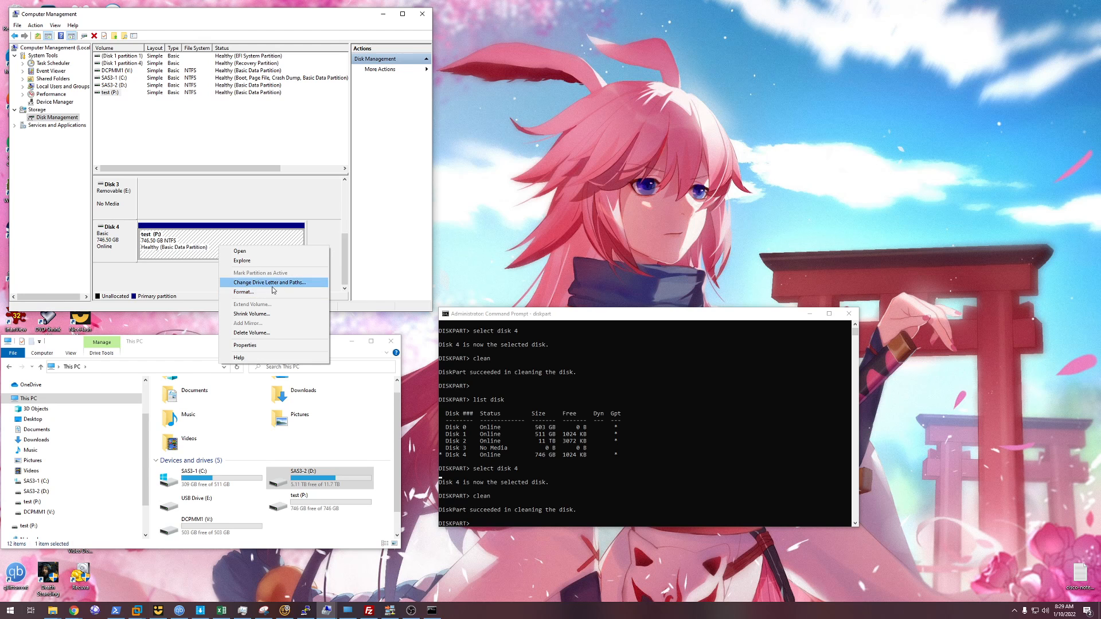
click(241, 260)
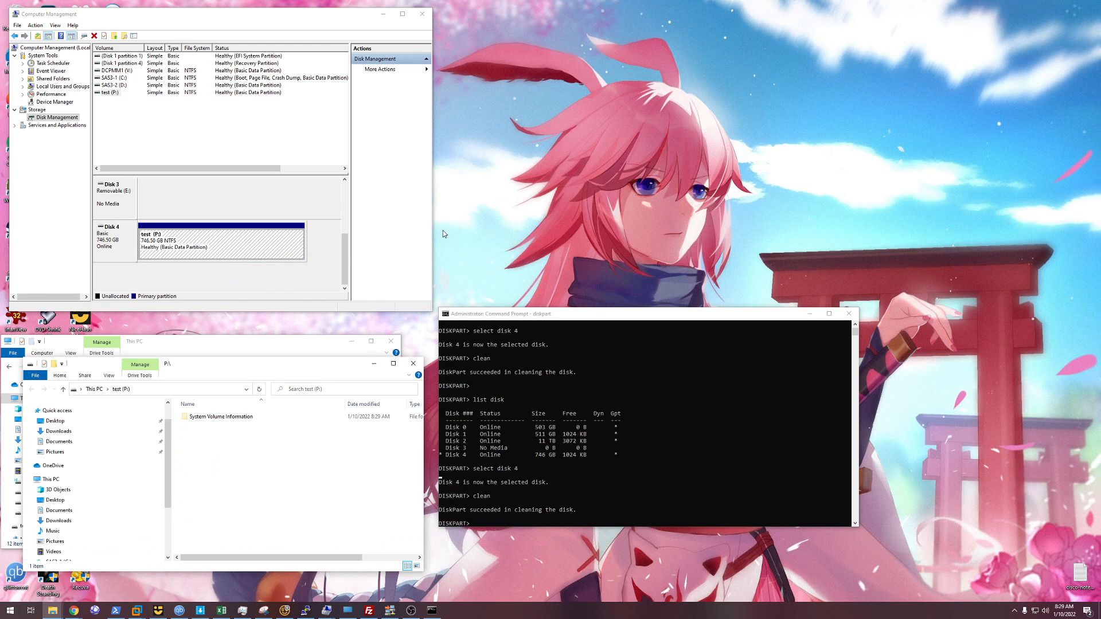
drag(239, 377, 657, 75)
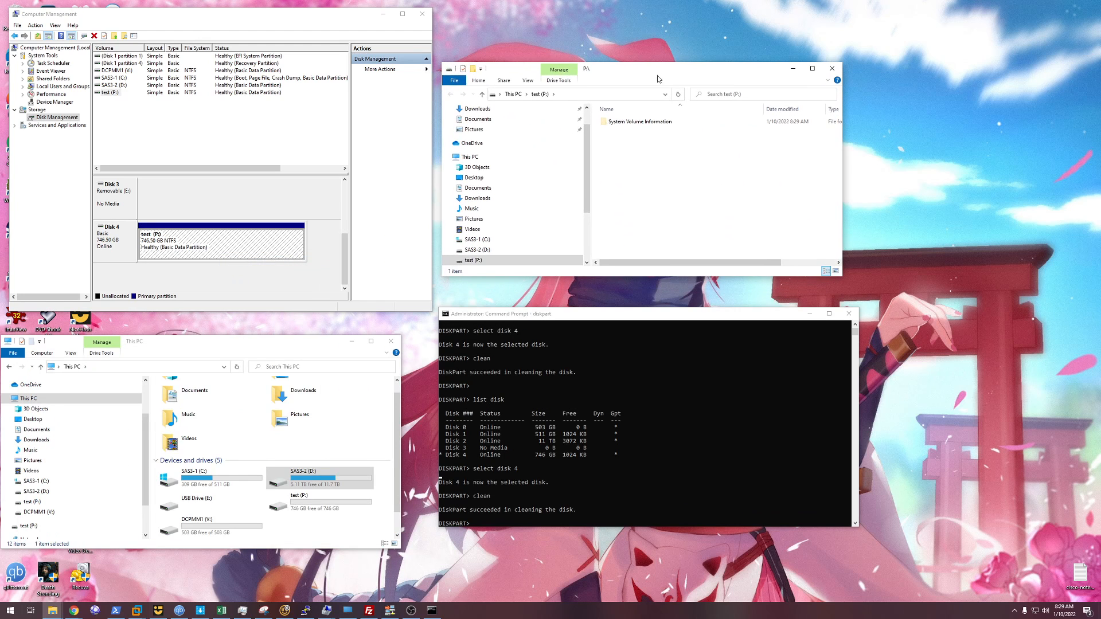
Create a folder named test on the P: volume and open it.
right_click(624, 171)
mouse_move(655, 276)
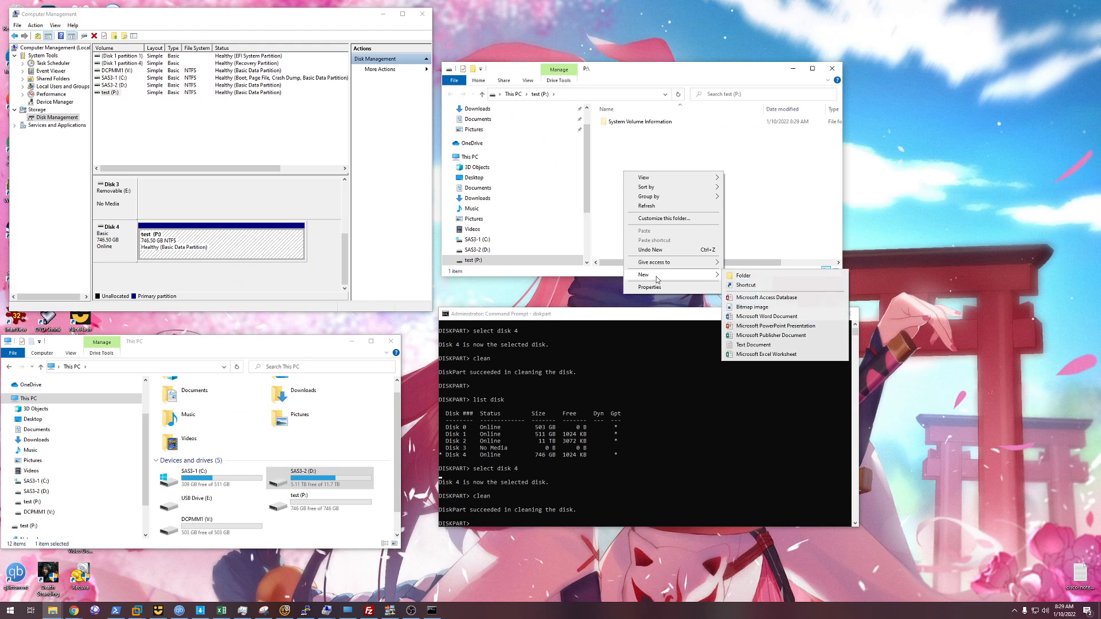
click(787, 277)
text(test)
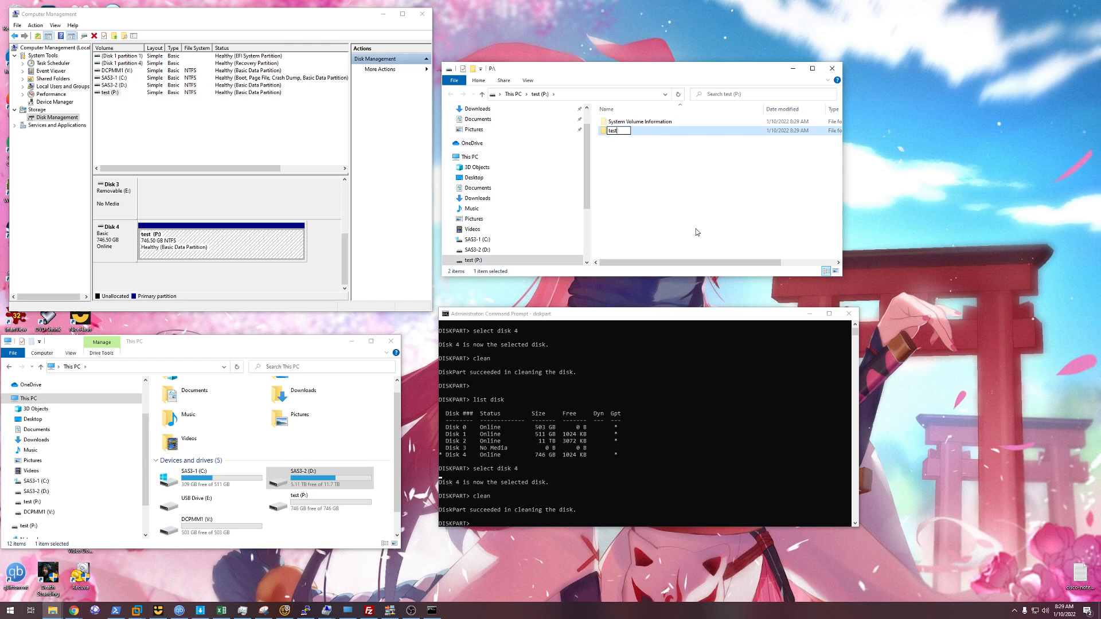
key(Return)
double_click(624, 132)
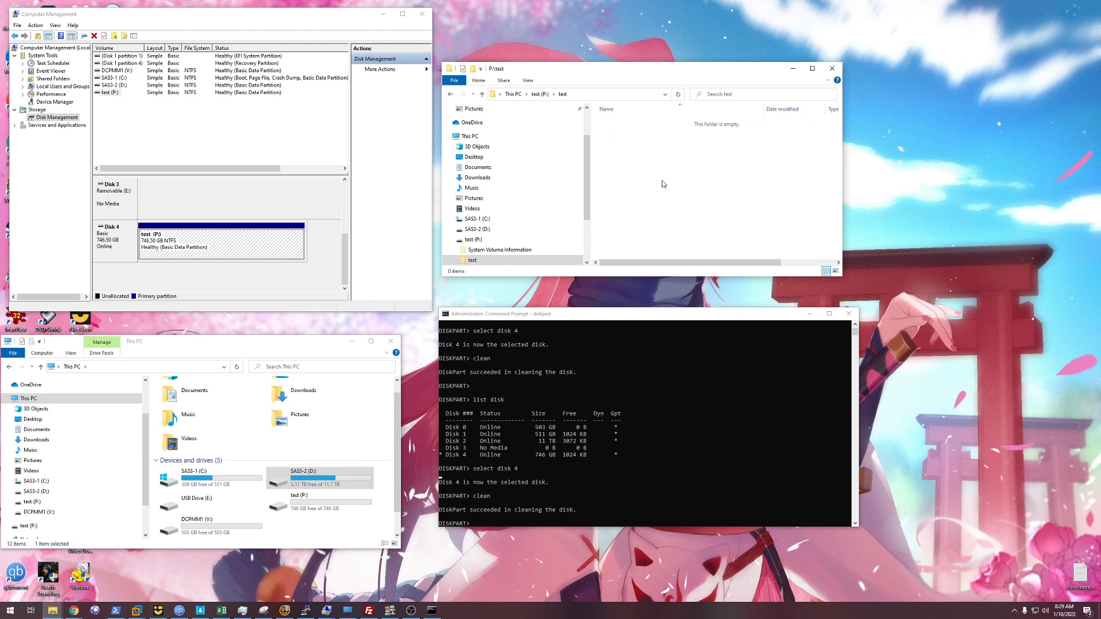